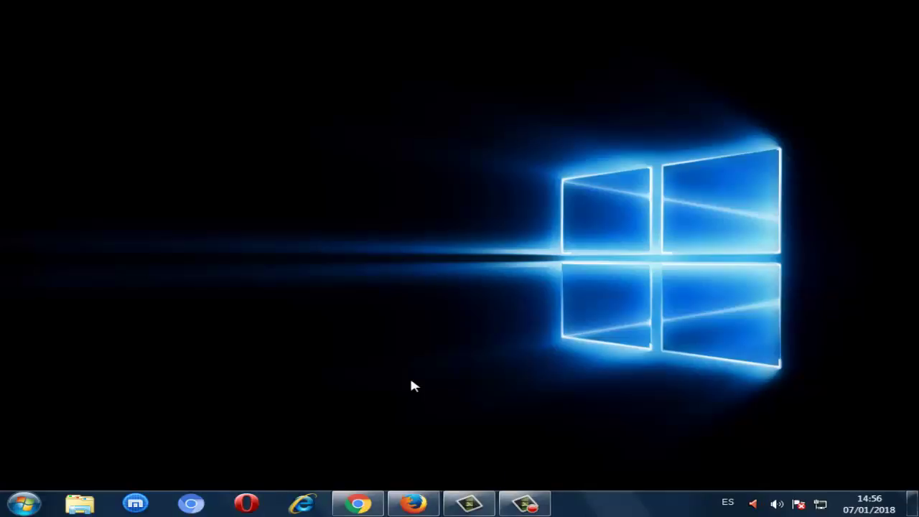
{"action": "right_click", "coordinate": [181, 204]}
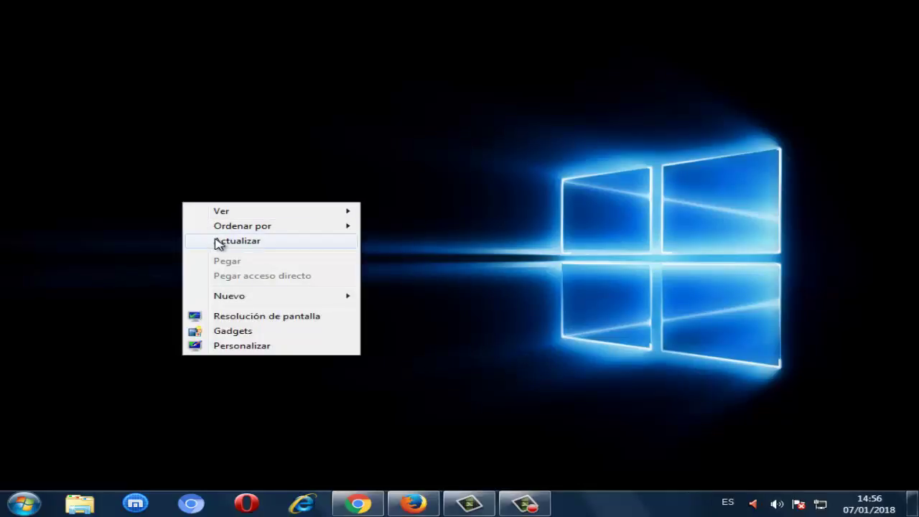
{"action": "left_click", "coordinate": [204, 241]}
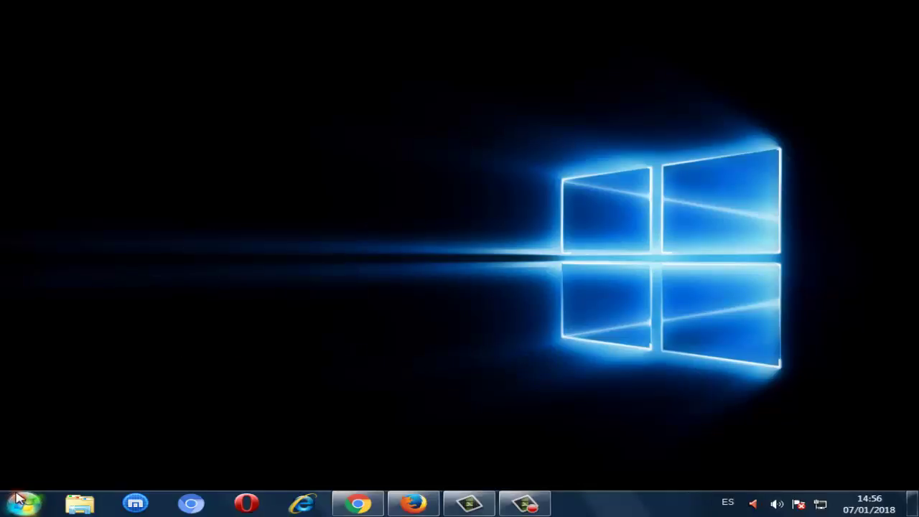
Search for "programas predeterminados" and open the Programas predeterminados settings.
{"action": "left_click", "coordinate": [22, 501]}
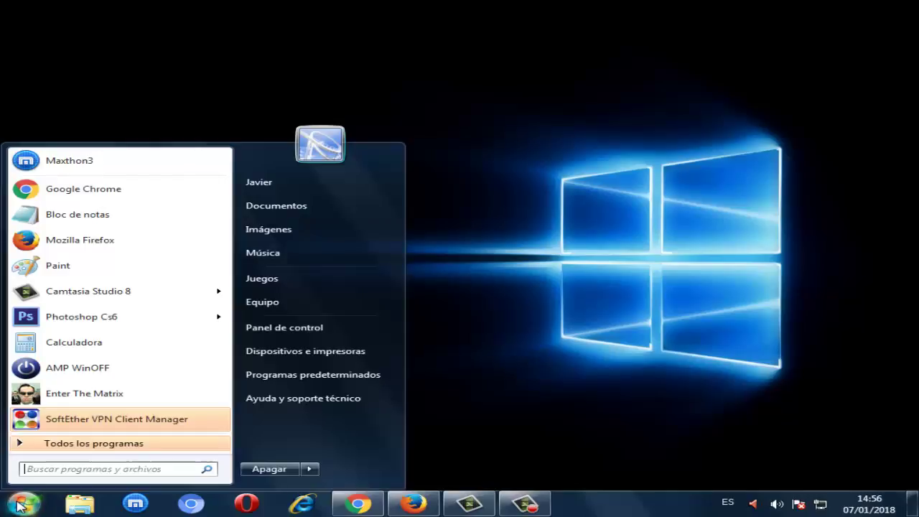
{"action": "left_click", "coordinate": [50, 470]}
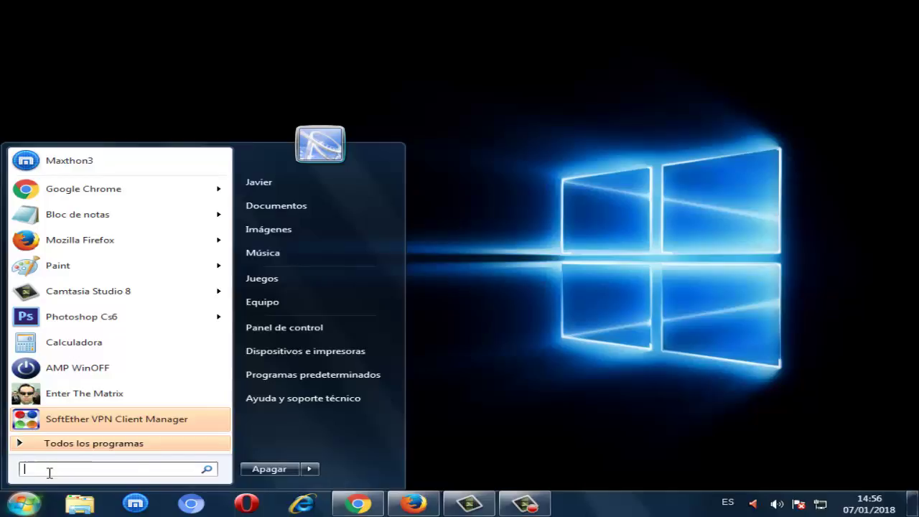
{"action": "type", "text": "pr"}
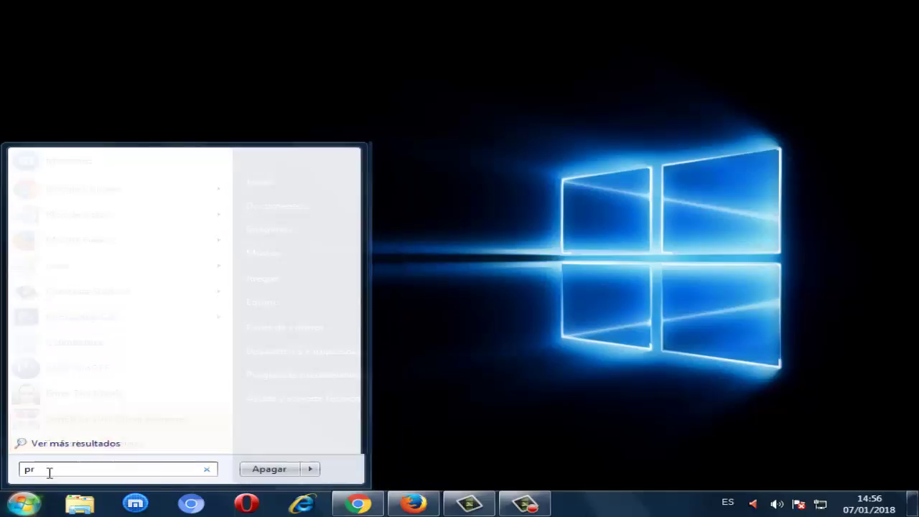
{"action": "type", "text": "ograma"}
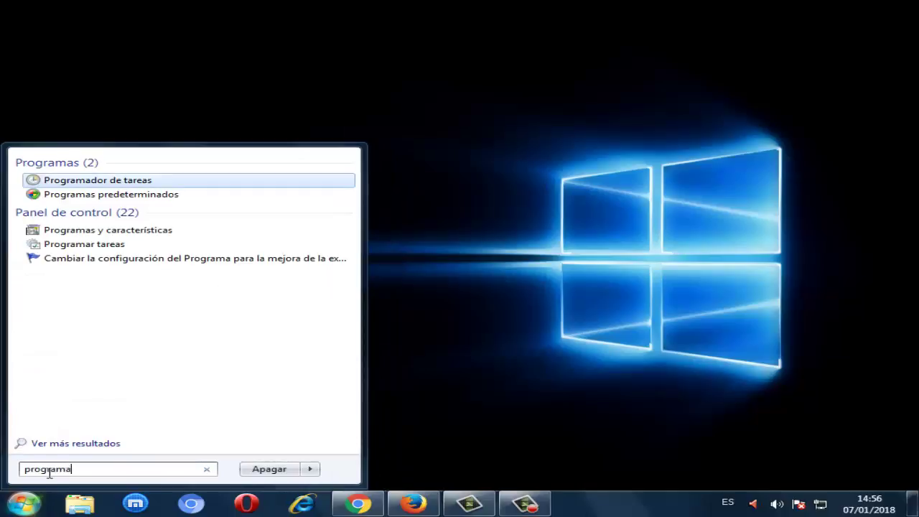
{"action": "type", "text": "s pred"}
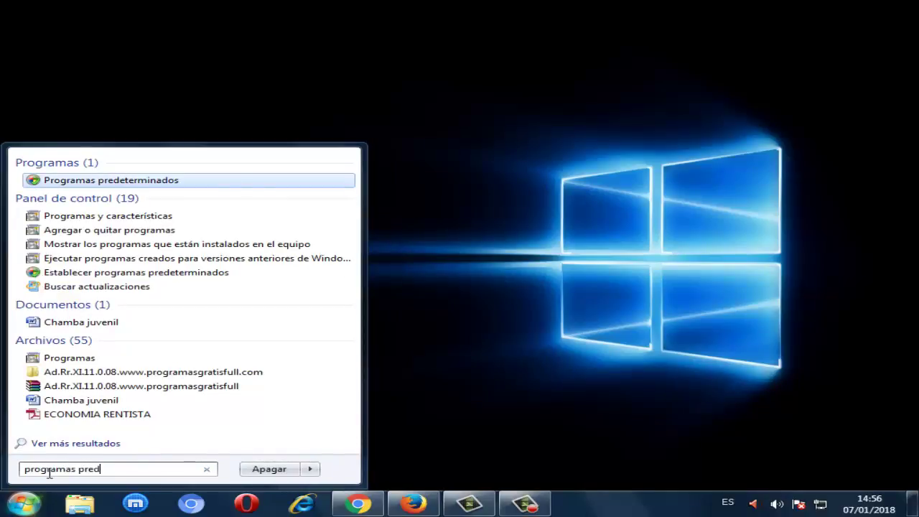
{"action": "type", "text": "eterminad"}
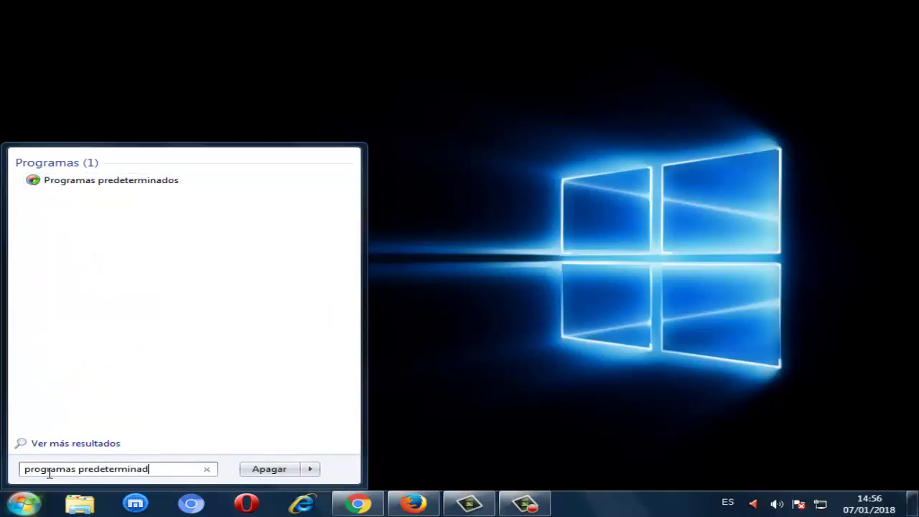
{"action": "type", "text": "os"}
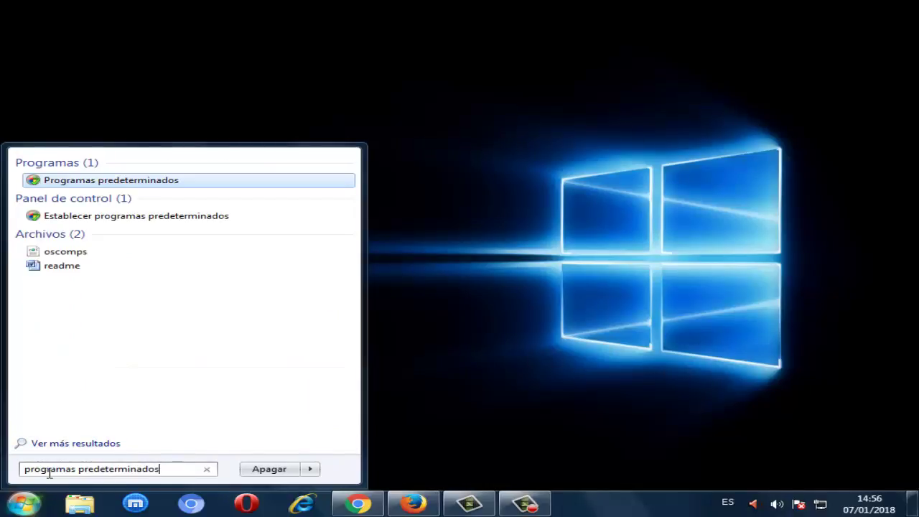
{"action": "key", "text": "Return"}
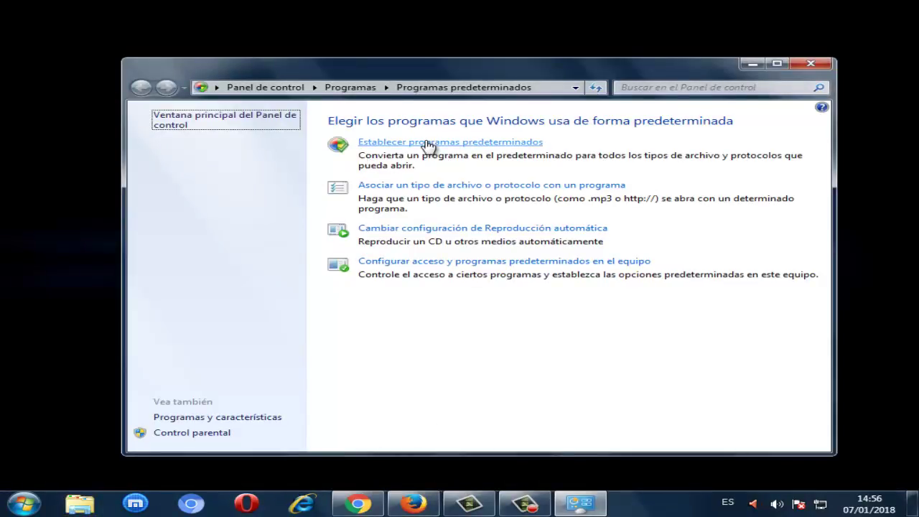
{"action": "left_click_drag", "start_coordinate": [383, 78], "coordinate": [362, 88]}
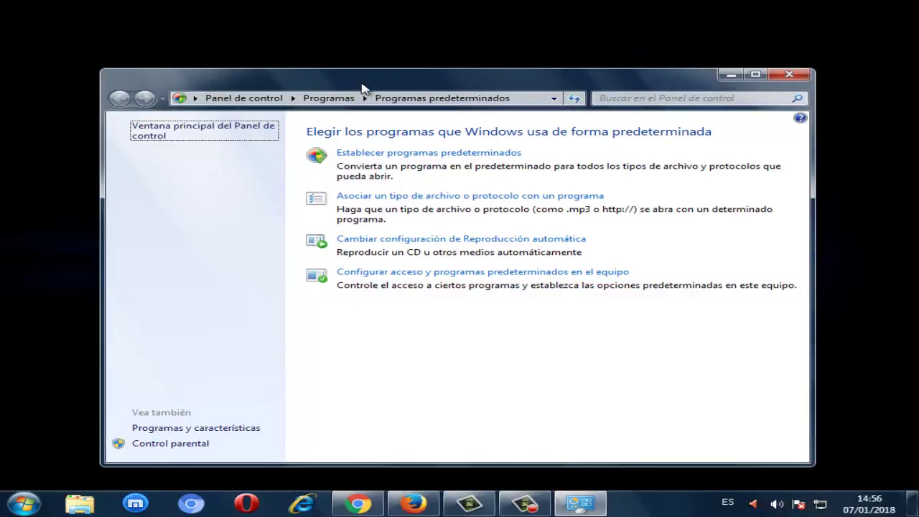
Review the program list in Establecer programas predeterminados, inspect the first Firefox entry's default options, and close the window.
{"action": "left_click", "coordinate": [407, 154]}
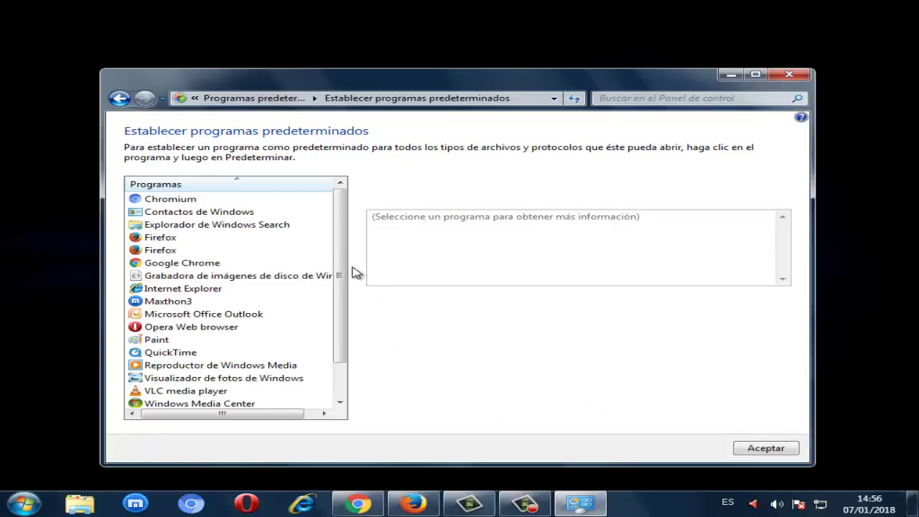
{"action": "scroll", "coordinate": [333, 287], "scroll_direction": "down", "scroll_amount": 1}
{"action": "scroll", "coordinate": [339, 244], "scroll_direction": "up", "scroll_amount": 1}
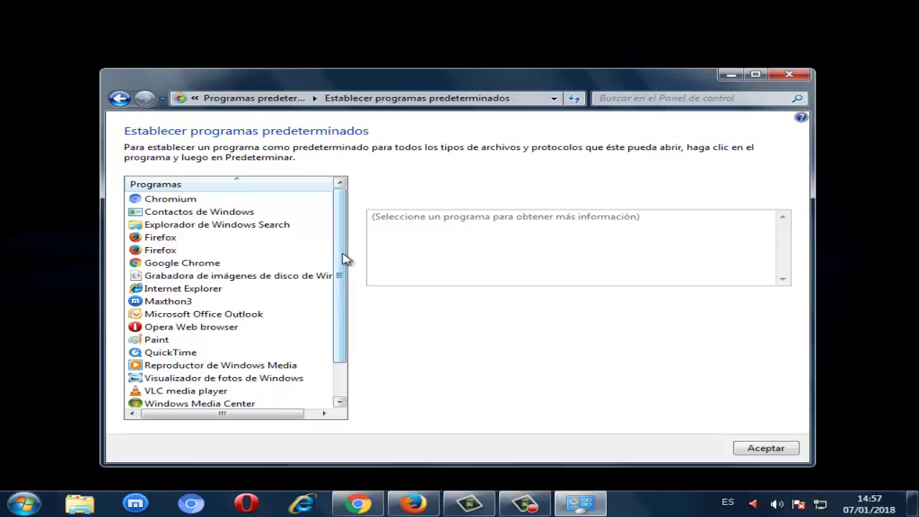
{"action": "left_click_drag", "start_coordinate": [343, 256], "coordinate": [349, 421]}
{"action": "scroll", "coordinate": [350, 278], "scroll_direction": "up", "scroll_amount": 1}
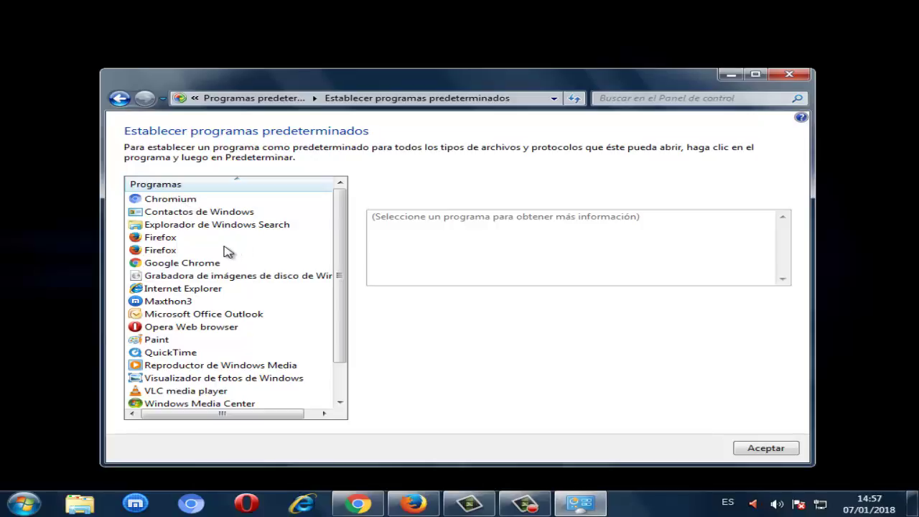
{"action": "left_click", "coordinate": [179, 244]}
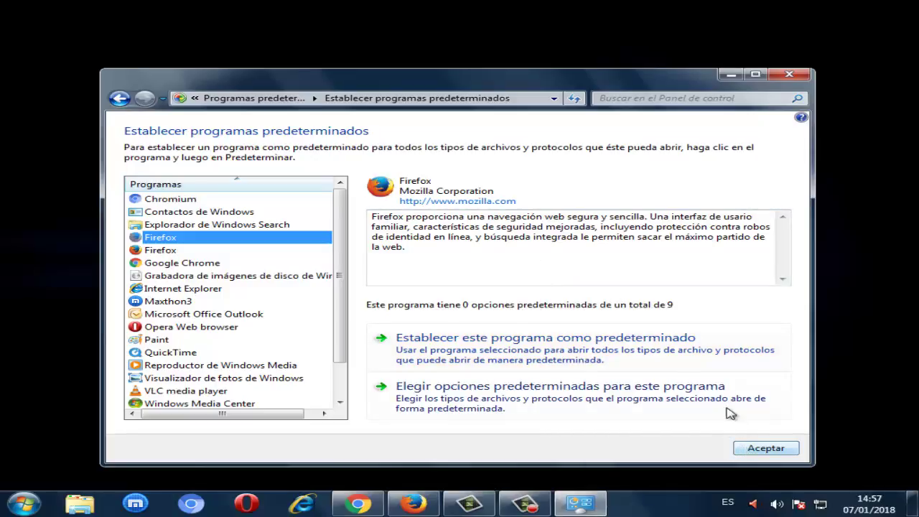
{"action": "left_click", "coordinate": [792, 78]}
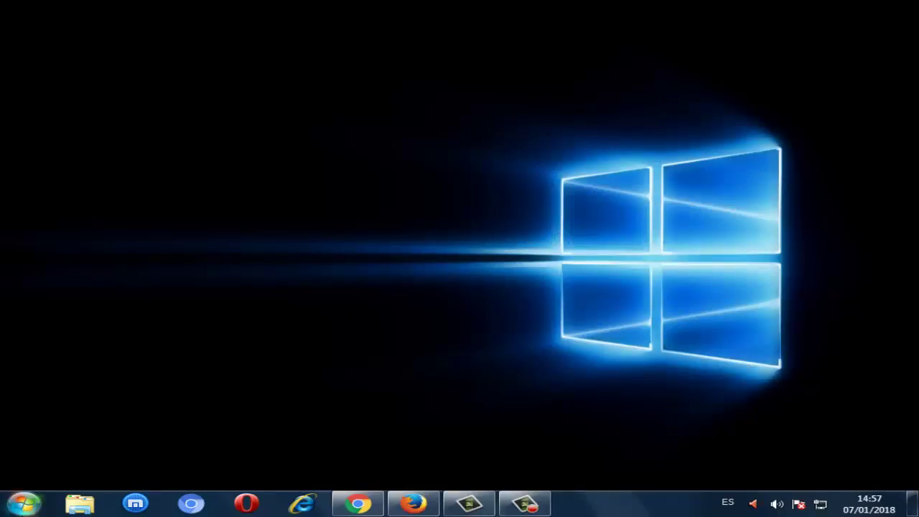
Search for regedit and run the Registry Editor as administrator.
{"action": "left_click", "coordinate": [23, 503]}
{"action": "left_click", "coordinate": [55, 469]}
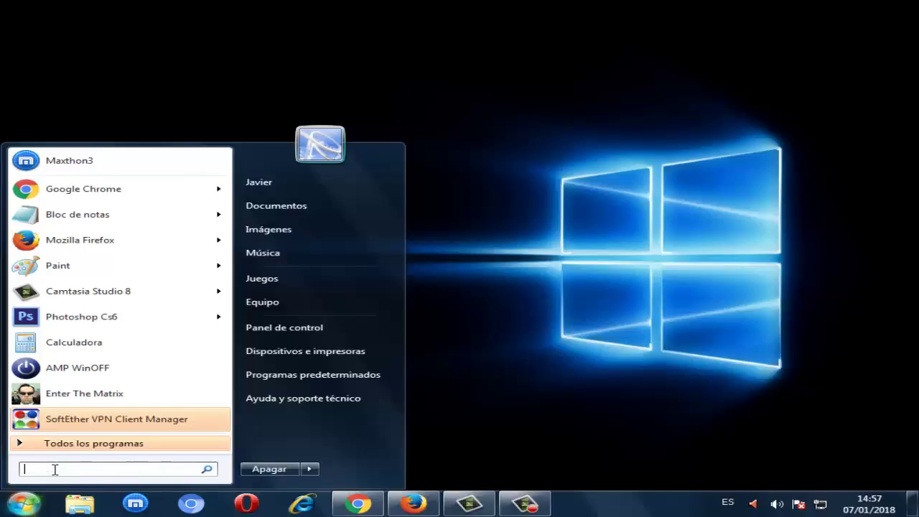
{"action": "type", "text": "reg"}
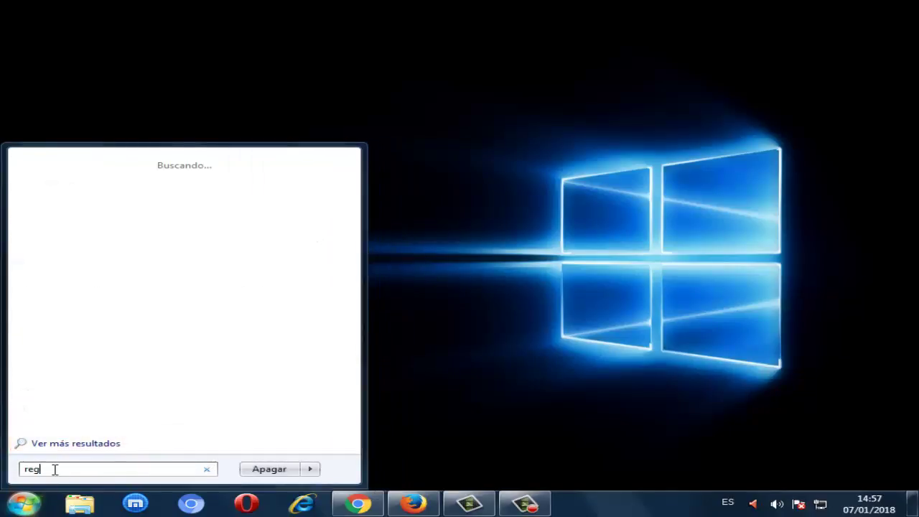
{"action": "type", "text": "edit"}
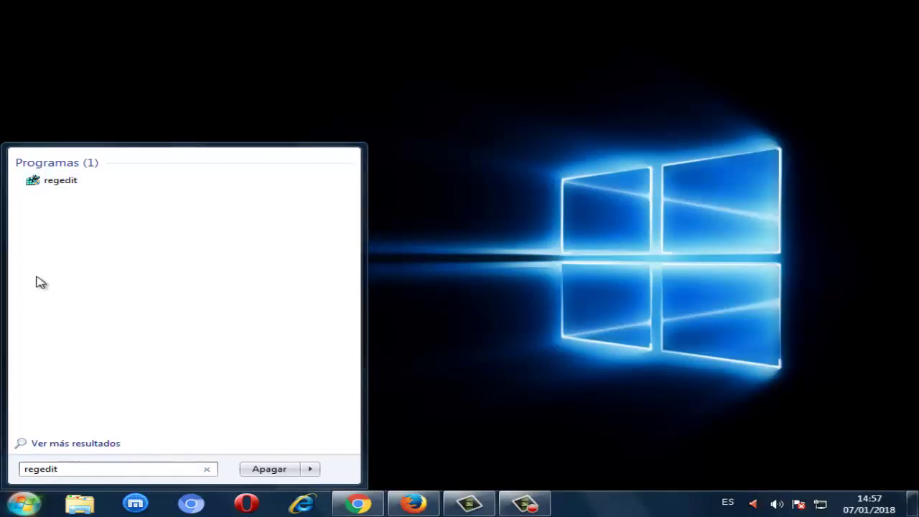
{"action": "right_click", "coordinate": [66, 188]}
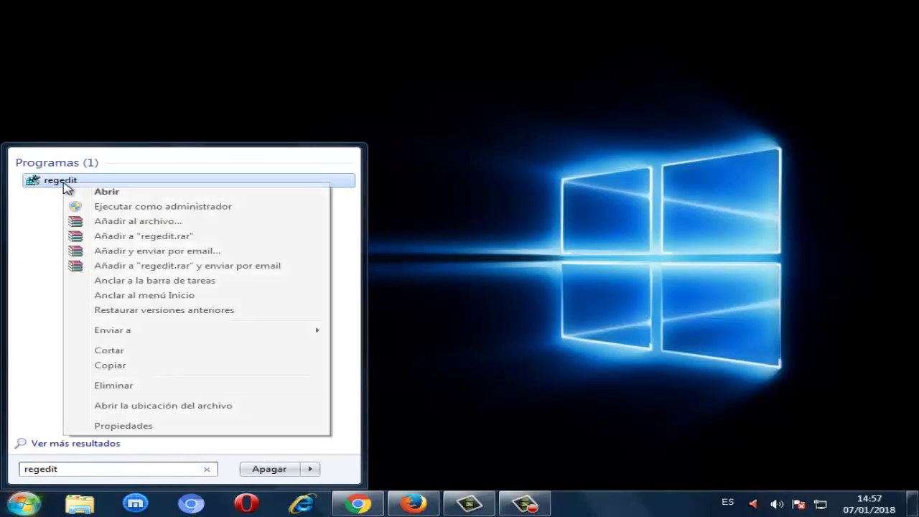
{"action": "left_click", "coordinate": [123, 209]}
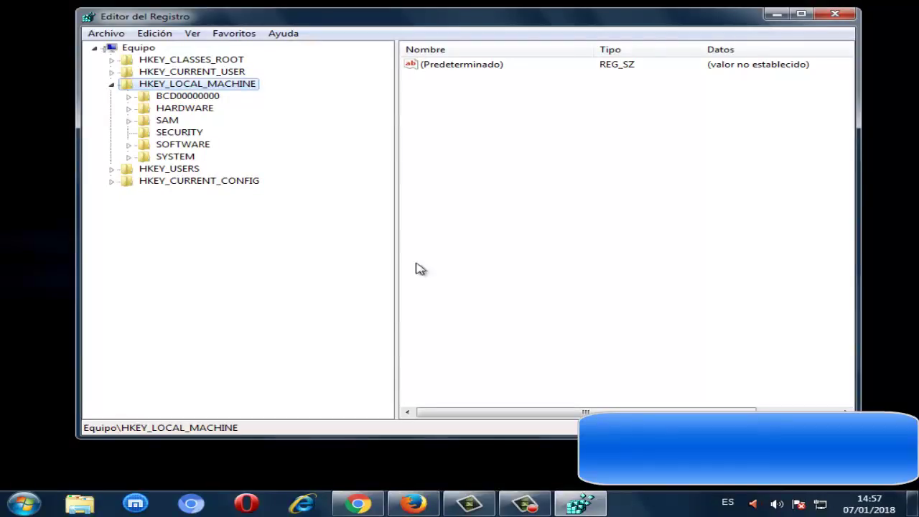
{"action": "left_click_drag", "start_coordinate": [466, 20], "coordinate": [450, 60]}
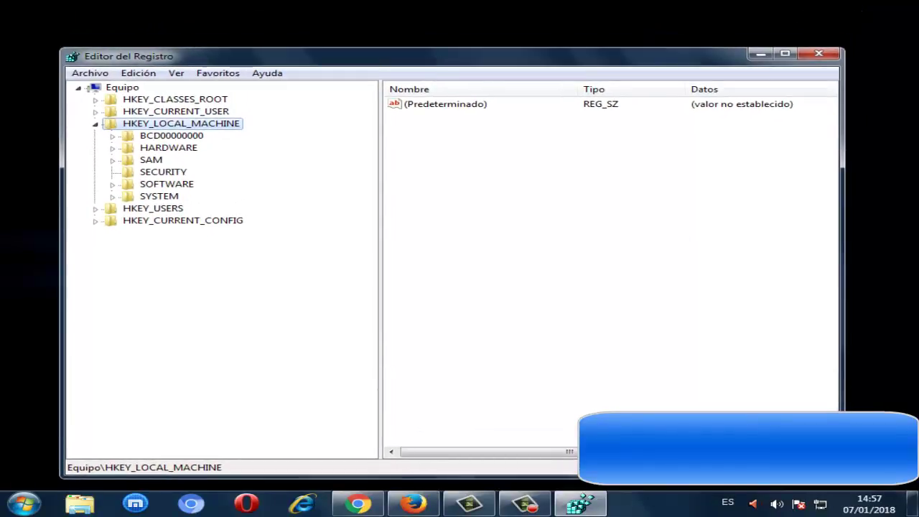
{"action": "left_click_drag", "start_coordinate": [308, 64], "coordinate": [313, 56]}
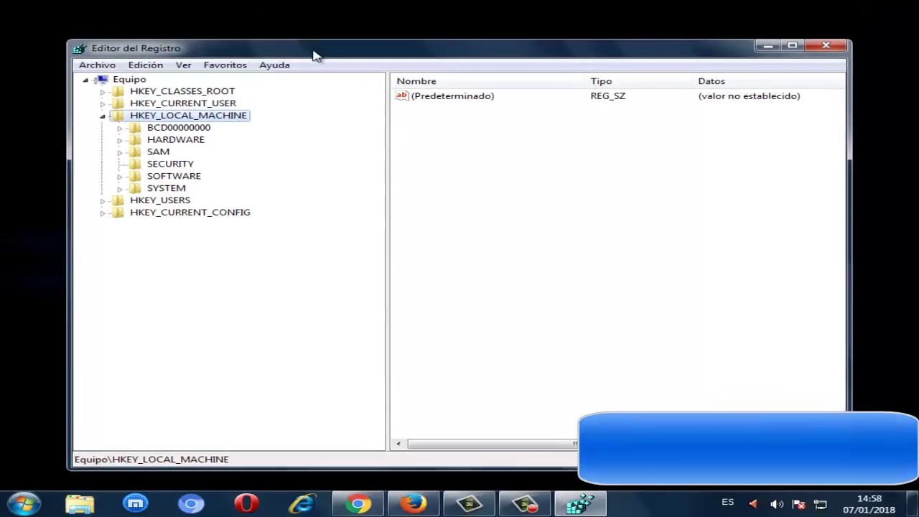
Collapse HKEY_LOCAL_MACHINE and locate the Directory key under HKEY_CLASSES_ROOT.
{"action": "left_click", "coordinate": [102, 116]}
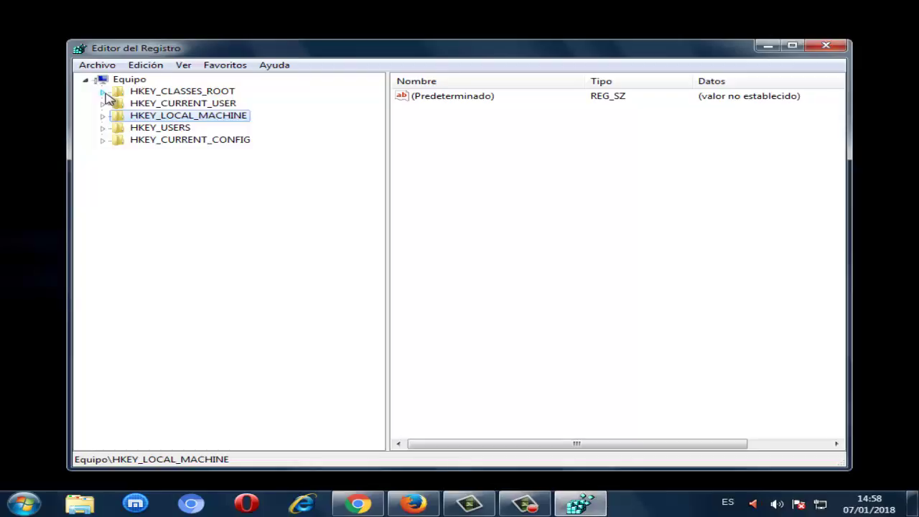
{"action": "left_click", "coordinate": [104, 91]}
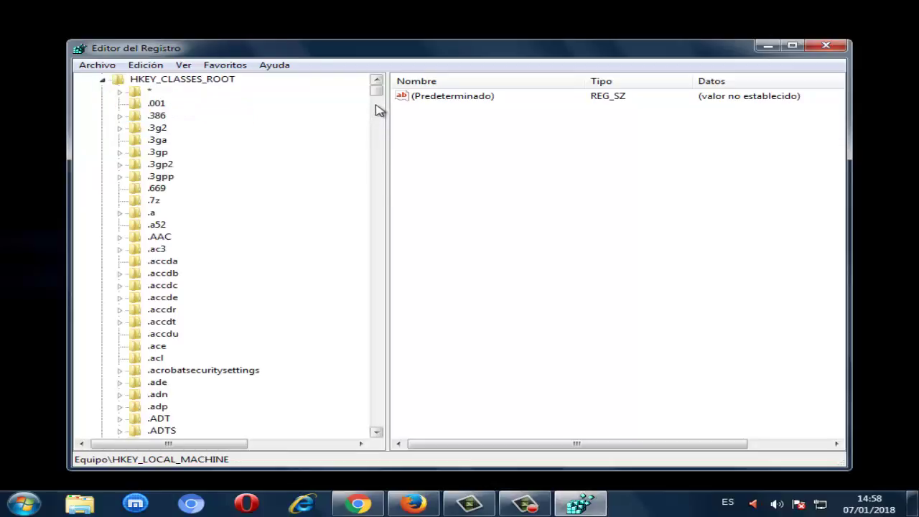
{"action": "left_click_drag", "start_coordinate": [376, 96], "coordinate": [373, 100]}
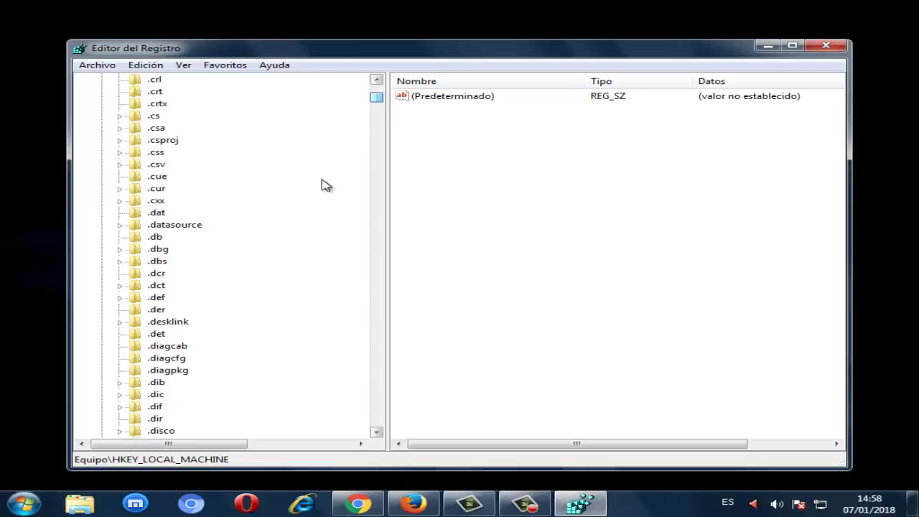
{"action": "scroll", "coordinate": [239, 296], "scroll_direction": "down", "scroll_amount": 2}
{"action": "left_click", "coordinate": [181, 287]}
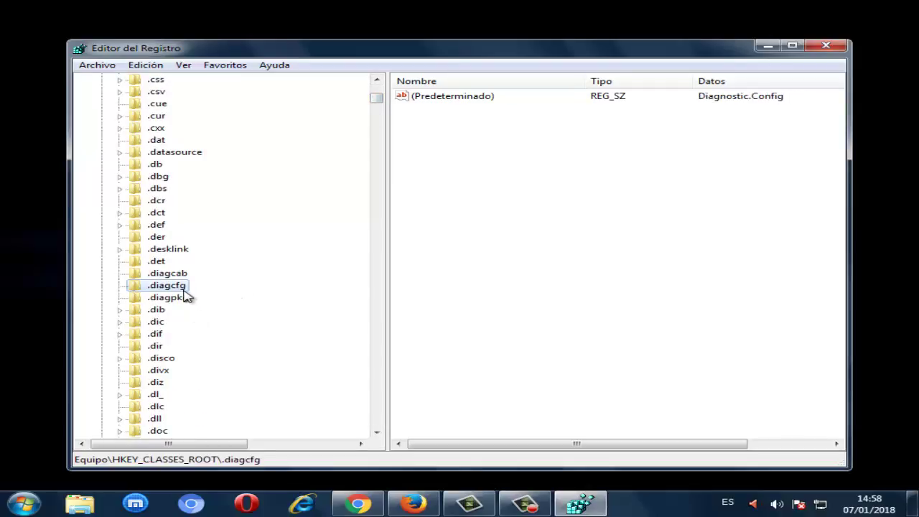
{"action": "scroll", "coordinate": [188, 323], "scroll_direction": "down", "scroll_amount": 4}
{"action": "scroll", "coordinate": [194, 329], "scroll_direction": "up", "scroll_amount": 3}
{"action": "scroll", "coordinate": [195, 329], "scroll_direction": "down", "scroll_amount": 9}
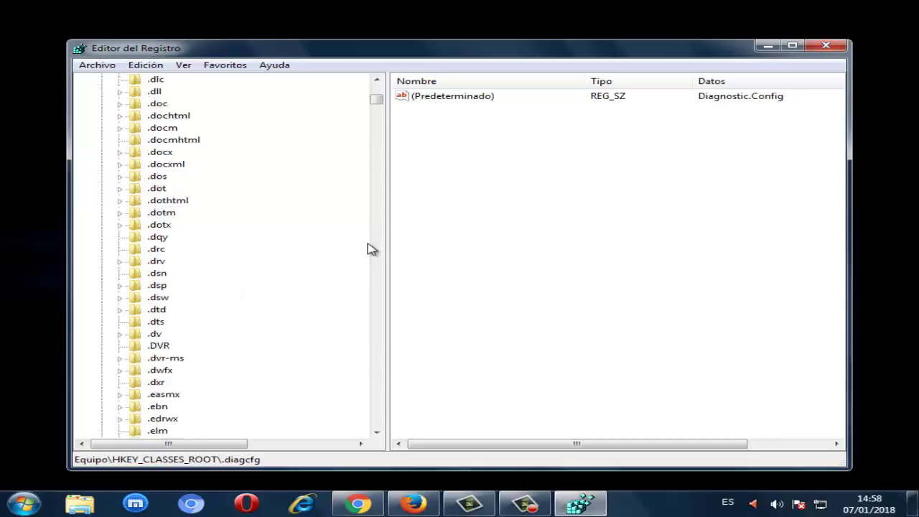
{"action": "left_click_drag", "start_coordinate": [377, 102], "coordinate": [384, 191]}
{"action": "left_click", "coordinate": [203, 371]}
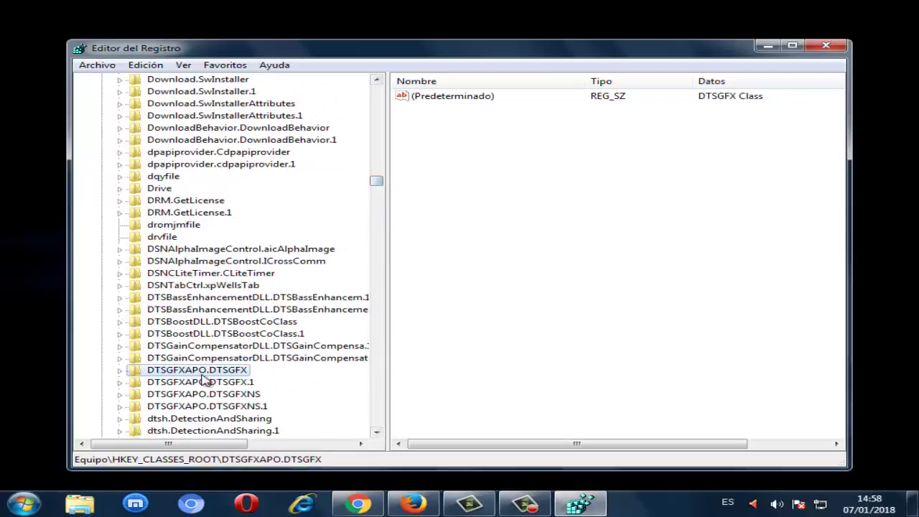
{"action": "scroll", "coordinate": [208, 362], "scroll_direction": "down", "scroll_amount": 15}
{"action": "scroll", "coordinate": [201, 360], "scroll_direction": "down", "scroll_amount": 20}
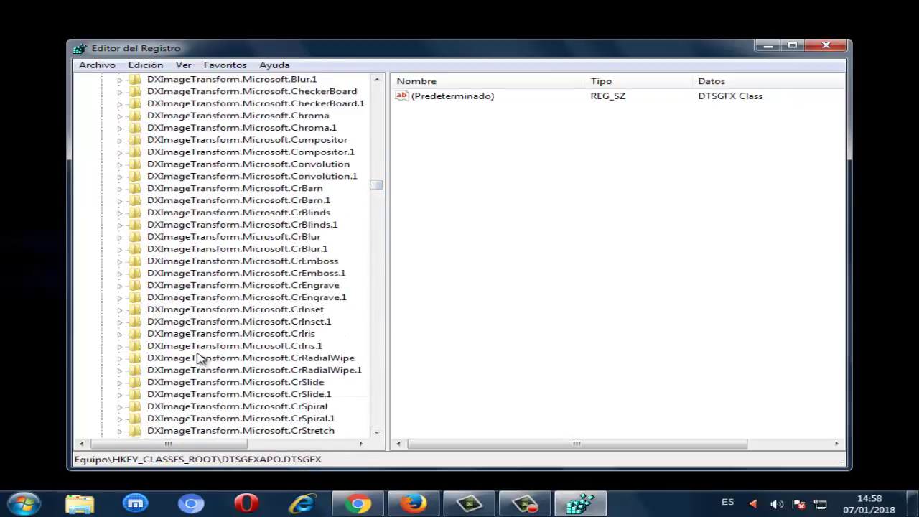
{"action": "scroll", "coordinate": [205, 363], "scroll_direction": "up", "scroll_amount": 20}
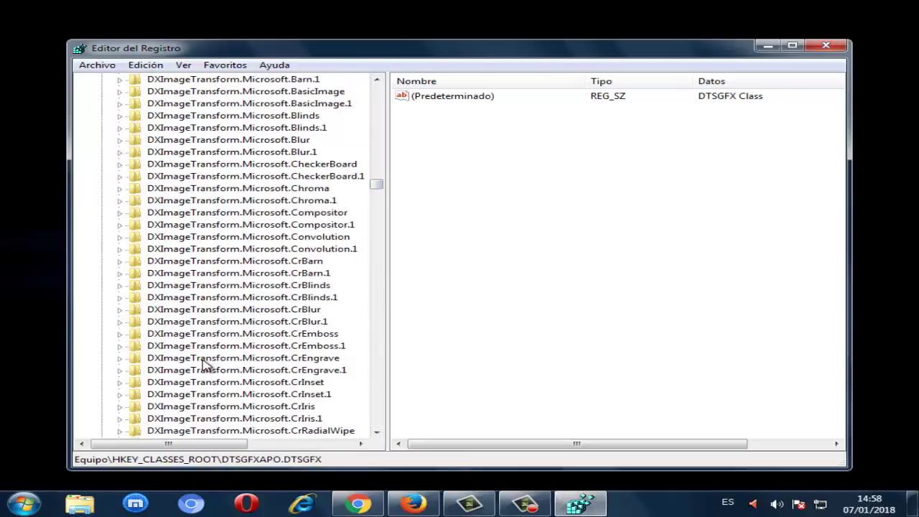
{"action": "scroll", "coordinate": [204, 359], "scroll_direction": "up", "scroll_amount": 15}
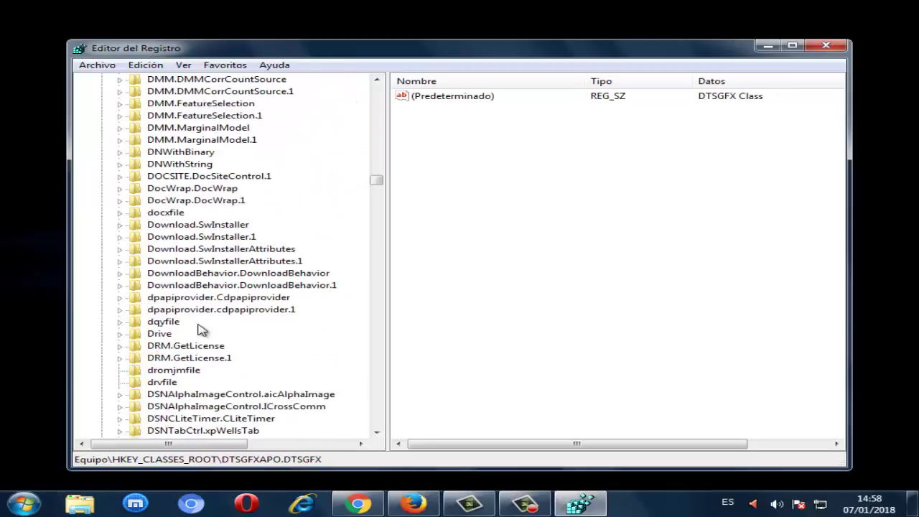
{"action": "scroll", "coordinate": [179, 214], "scroll_direction": "up", "scroll_amount": 1}
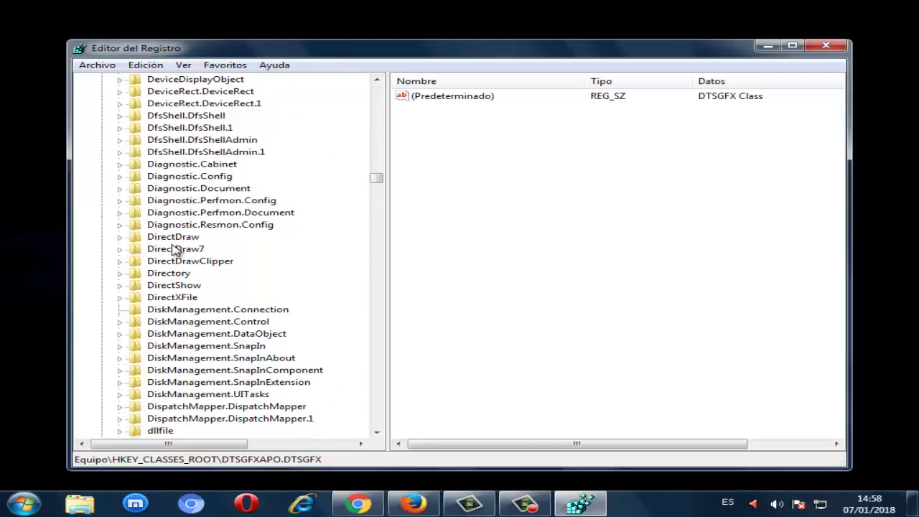
{"action": "left_click", "coordinate": [159, 274]}
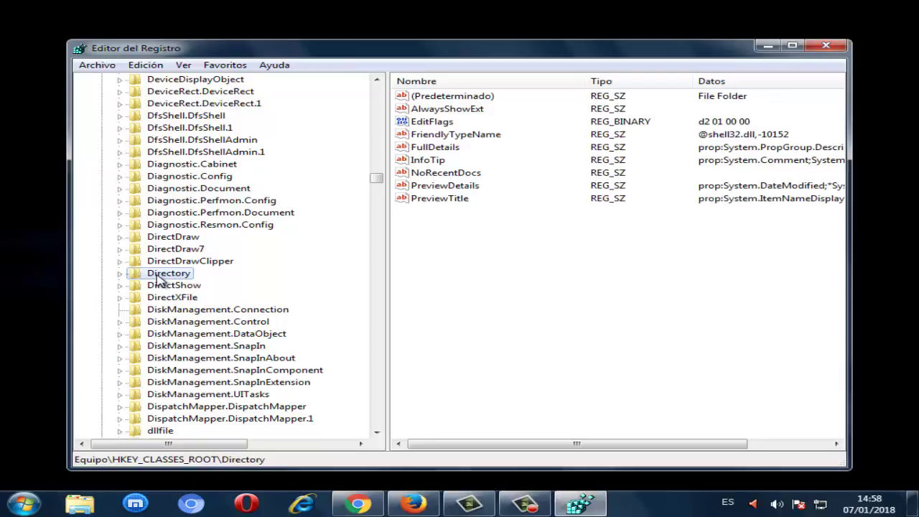
Expand the Directory key and select its shell subkey, dismissing the Windows colour scheme prompt.
{"action": "left_click", "coordinate": [121, 273]}
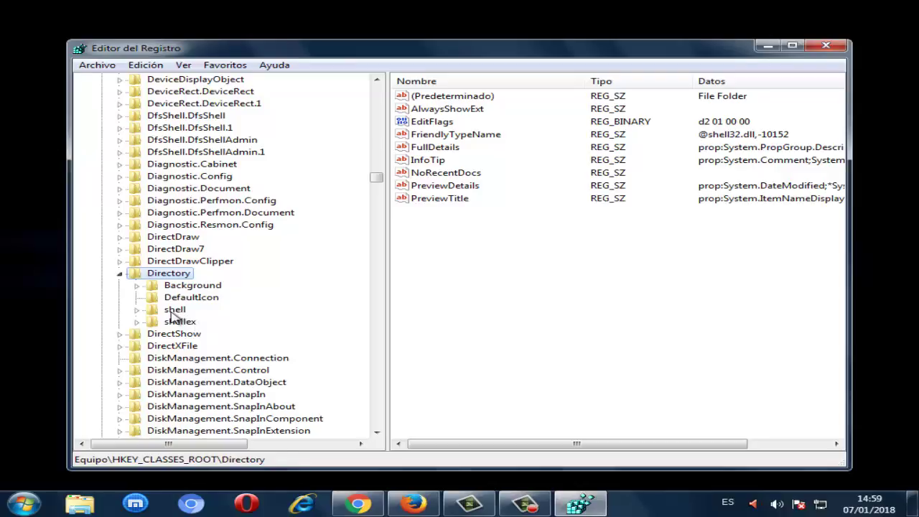
{"action": "left_click", "coordinate": [172, 313]}
{"action": "right_click", "coordinate": [172, 317]}
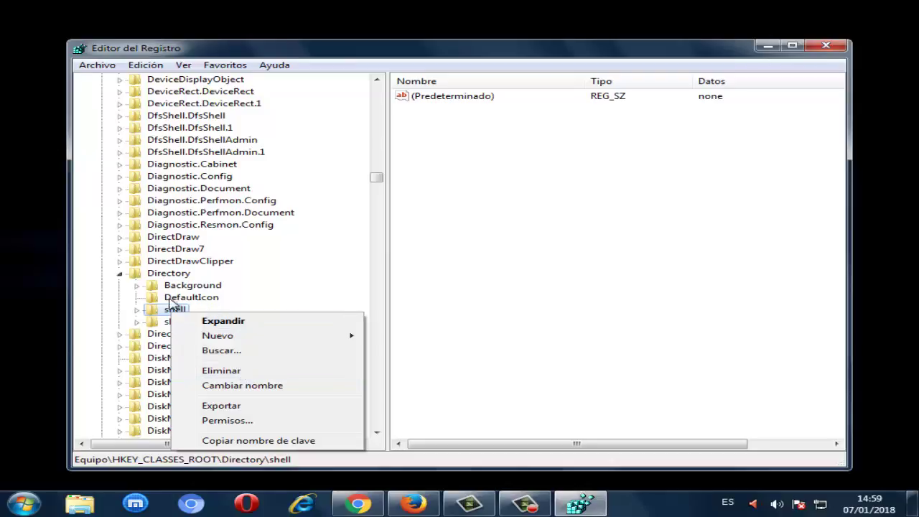
{"action": "left_click", "coordinate": [171, 310]}
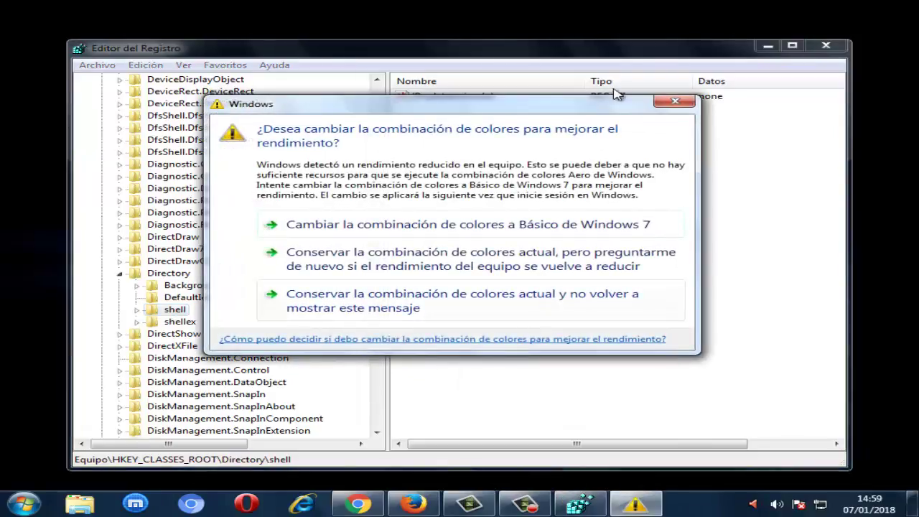
{"action": "left_click", "coordinate": [685, 104]}
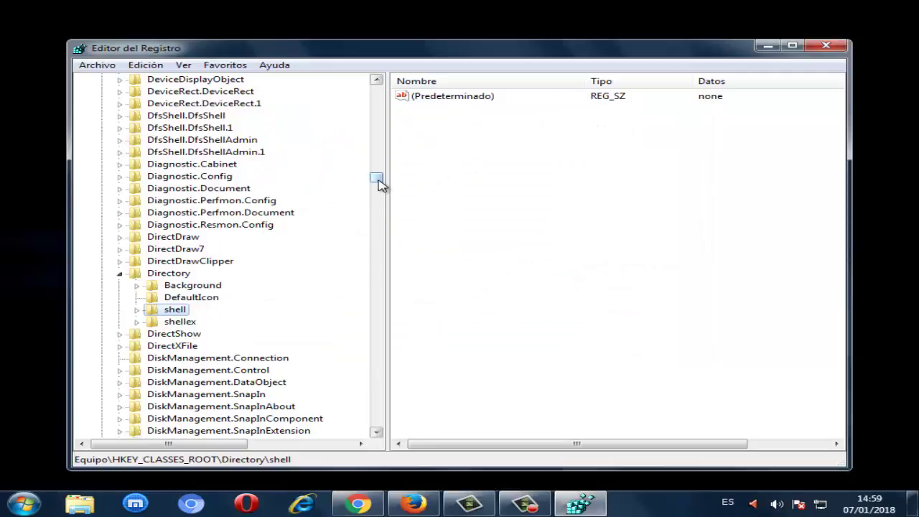
Collapse the Directory key and the HKEY_CLASSES_ROOT branch.
{"action": "left_click_drag", "start_coordinate": [378, 181], "coordinate": [378, 90]}
{"action": "left_click", "coordinate": [120, 334]}
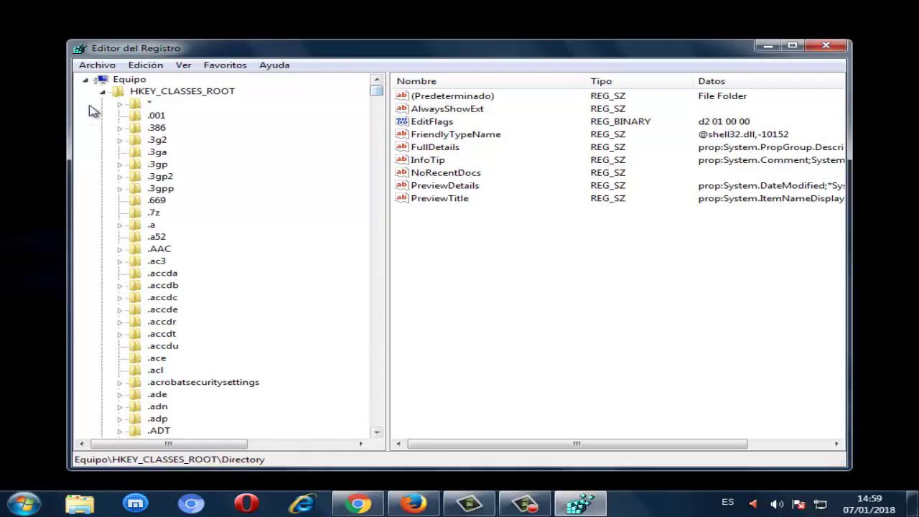
{"action": "left_click", "coordinate": [102, 91]}
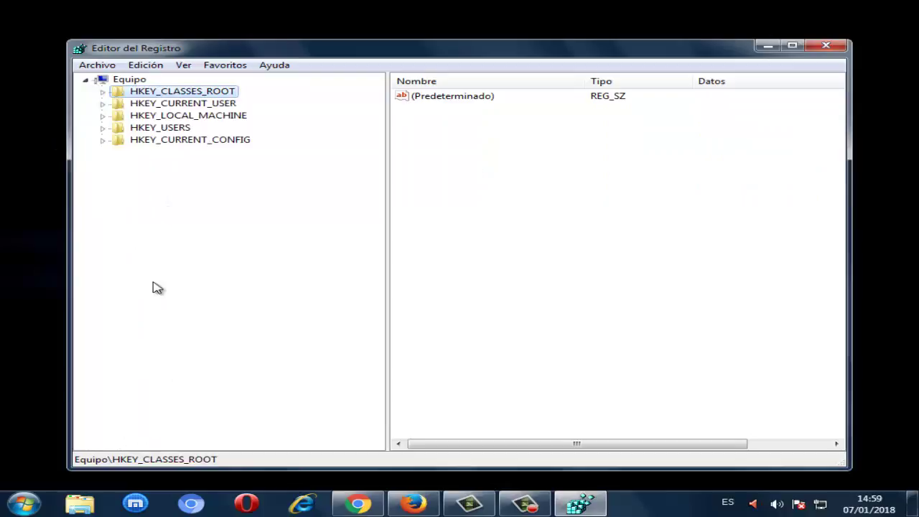